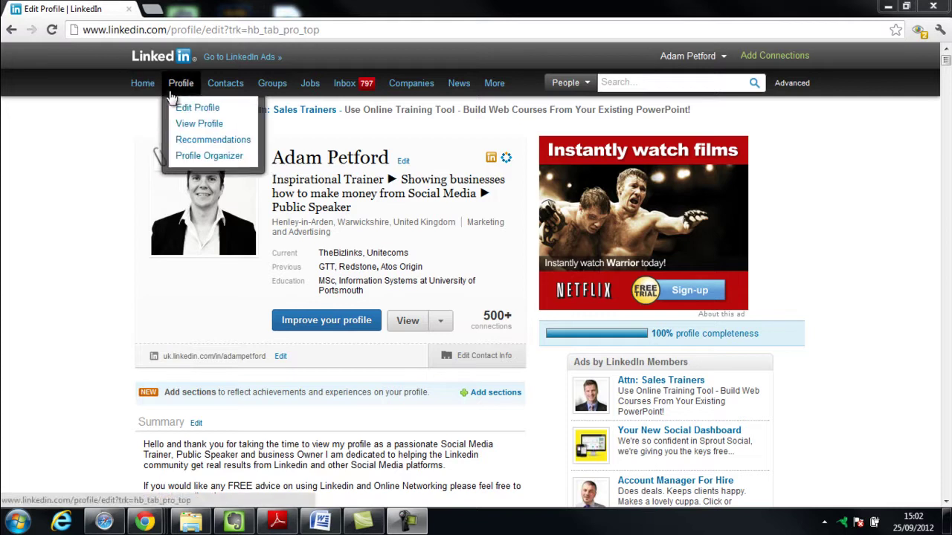
Step: Go to Contacts > Connections and scroll through the alphabetical list of 2751 connections
mouse_move(227, 96)
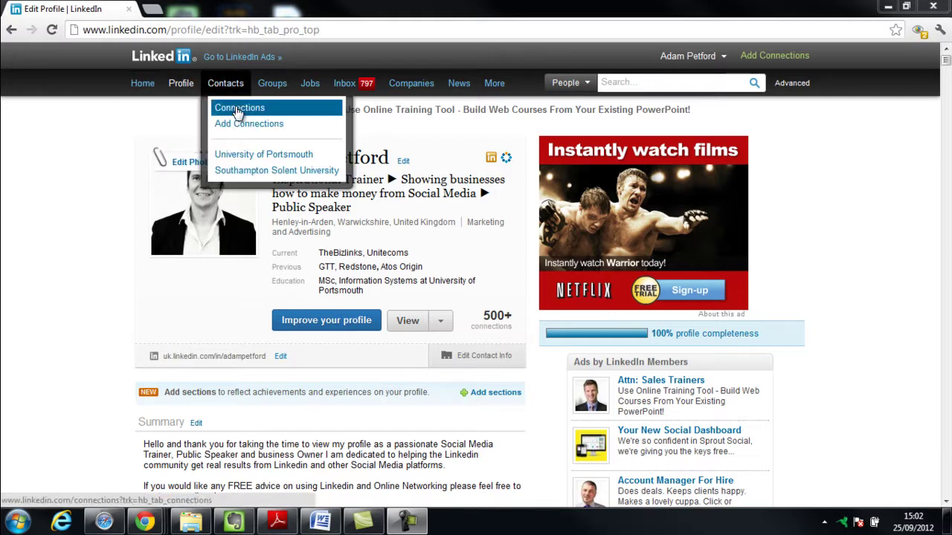
left_click(238, 112)
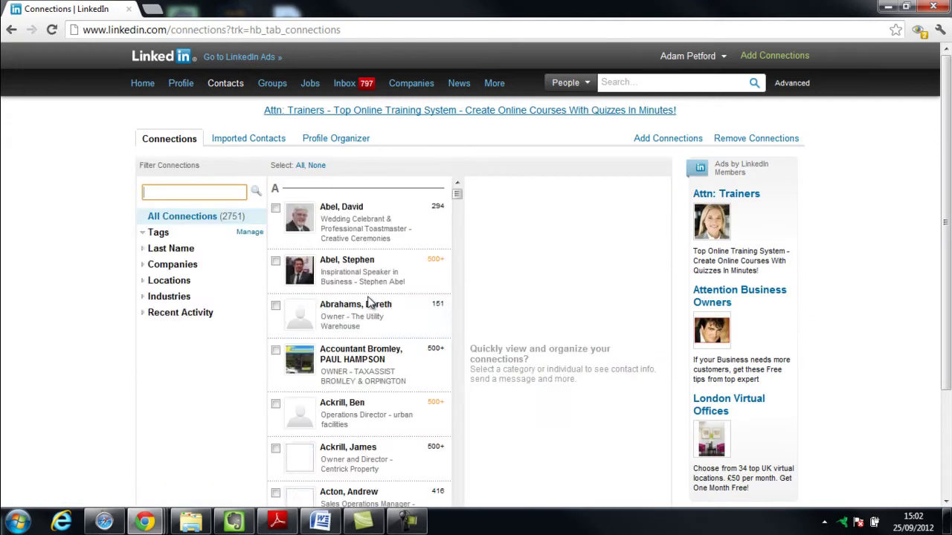
scroll(368, 313, "down", 6)
scroll(364, 349, "down", 10)
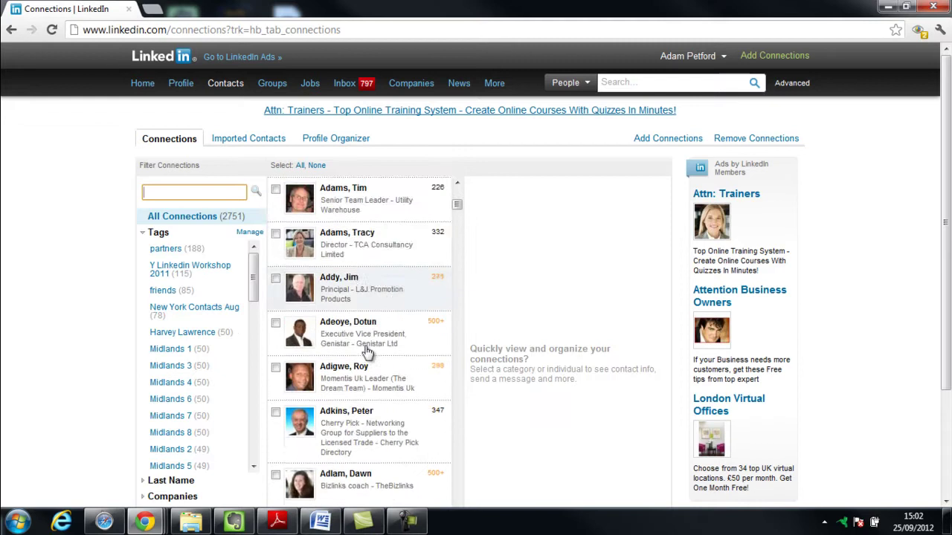
scroll(364, 275, "up", 8)
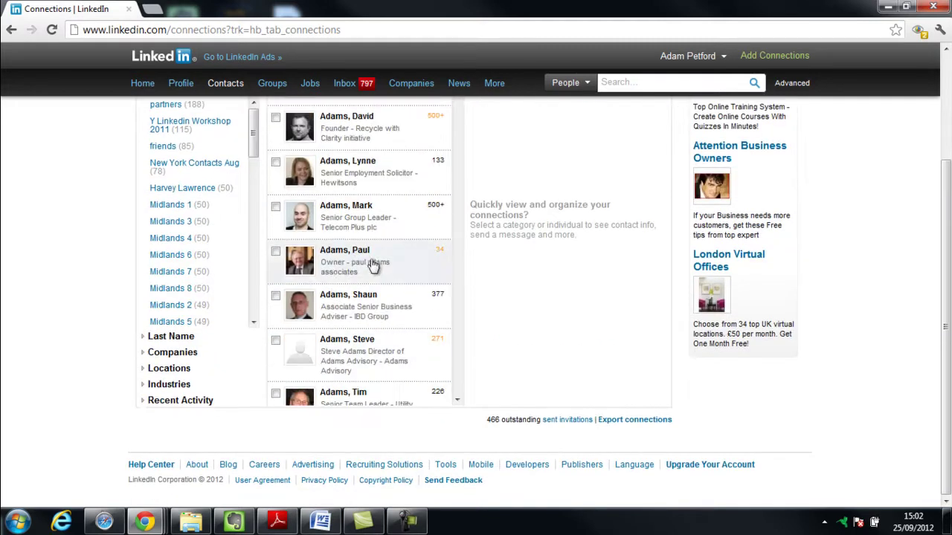
scroll(346, 211, "up", 10)
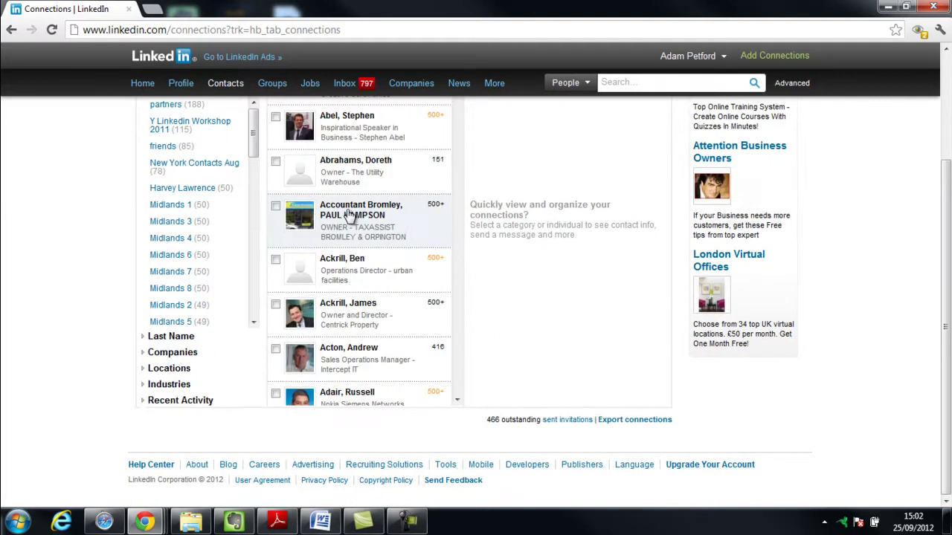
scroll(345, 216, "down", 8)
scroll(331, 294, "down", 3)
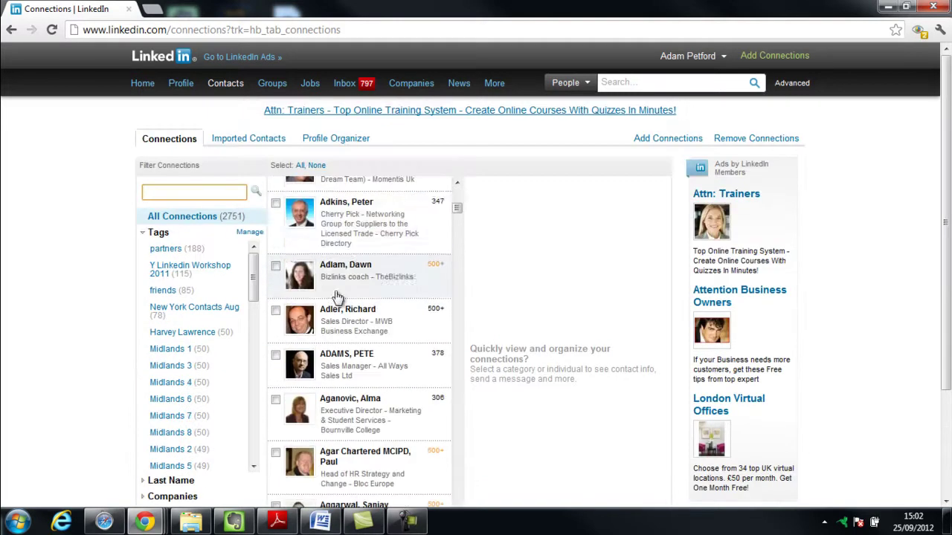
scroll(338, 297, "up", 8)
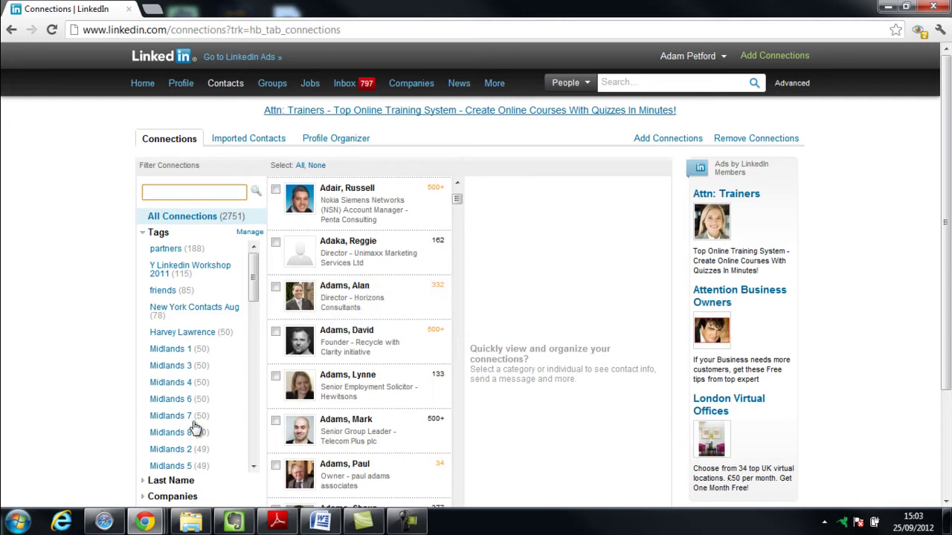
scroll(188, 320, "down", 3)
scroll(191, 311, "up", 3)
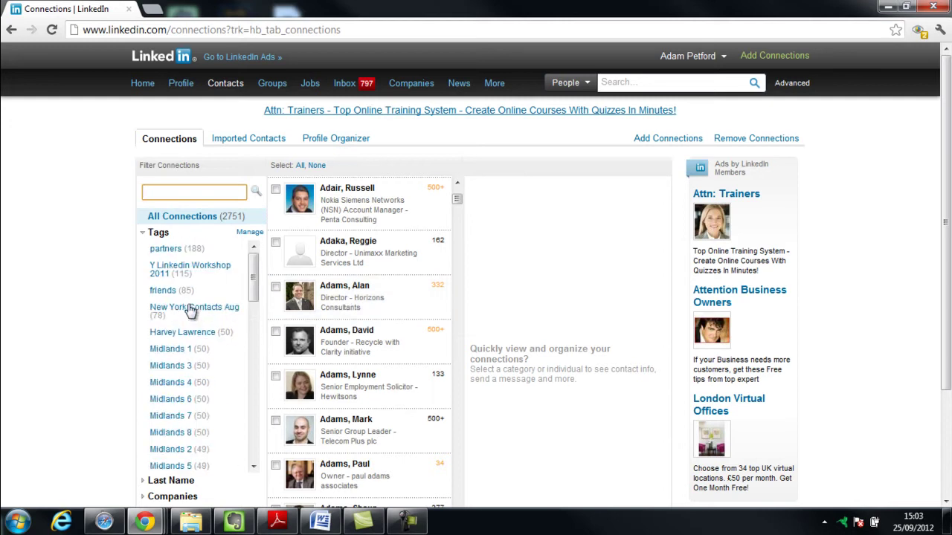
Step: Add a new tag named 'who are you' in the tag manager and save the changes
left_click(148, 234)
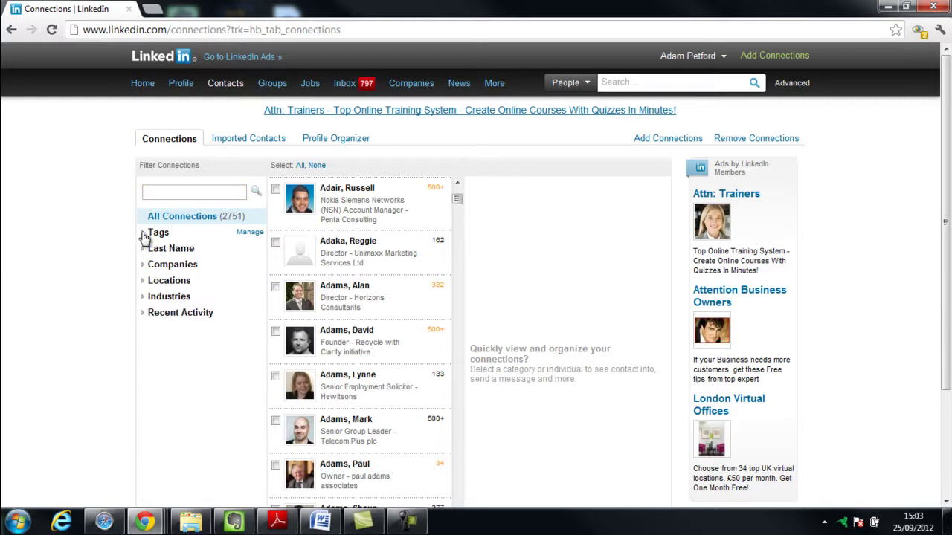
left_click(145, 235)
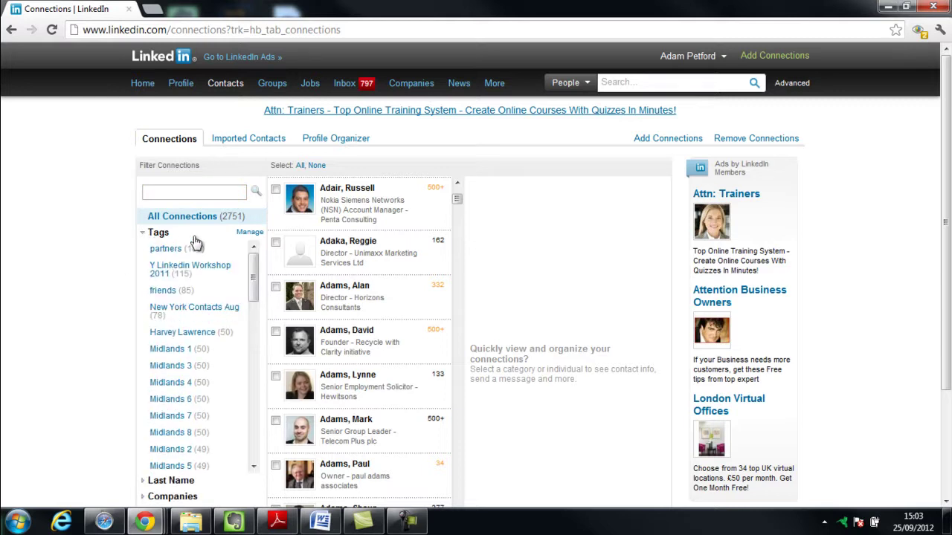
left_click(250, 233)
left_click(284, 215)
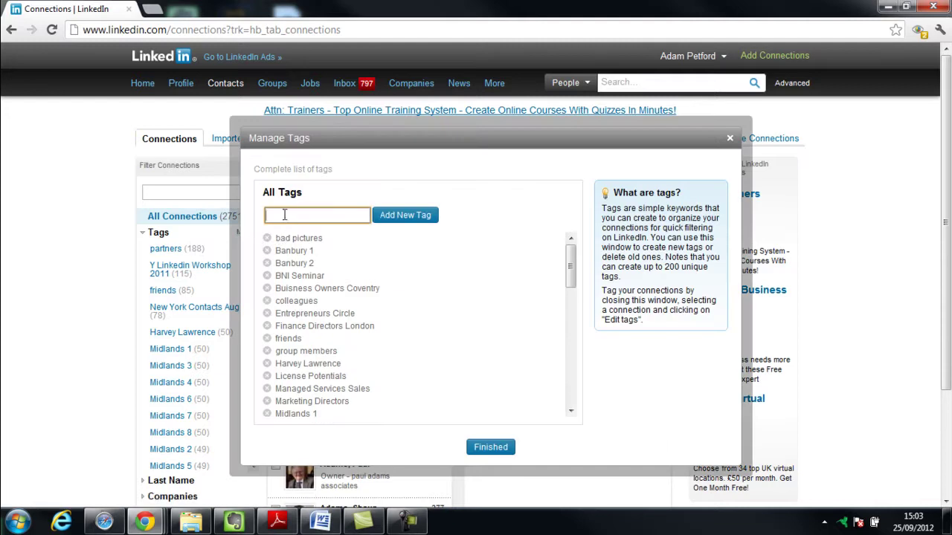
left_click(311, 265)
type("who are you")
left_click(395, 219)
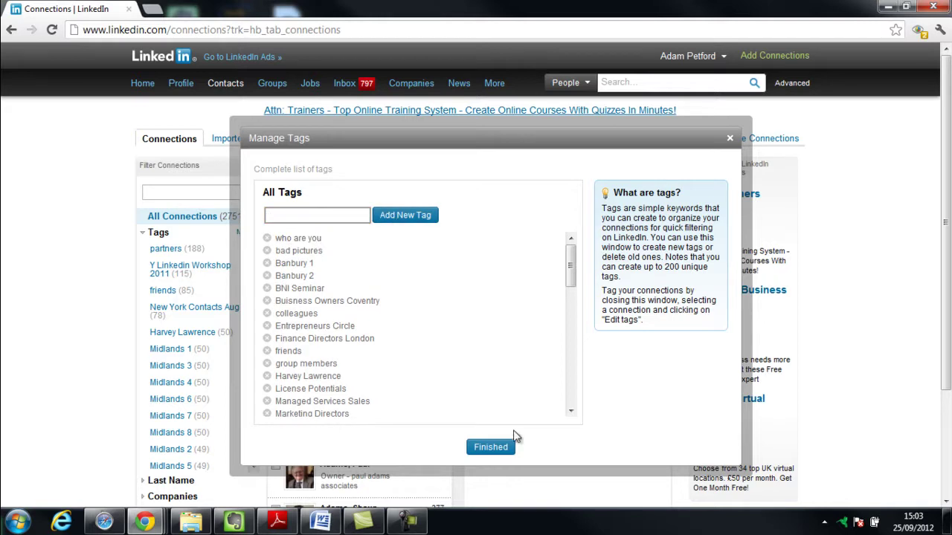
left_click(491, 446)
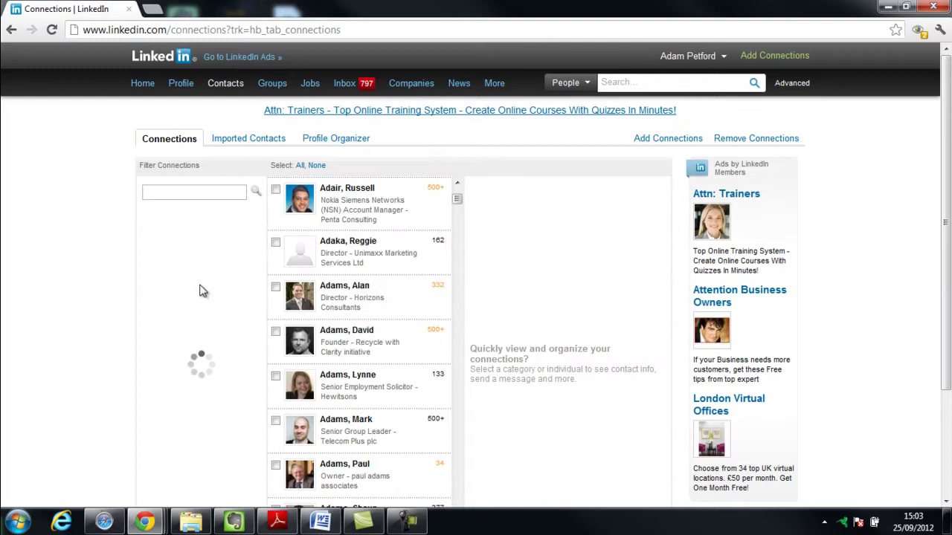
Step: Tick the first six unfamiliar connections while scrolling down the list
left_click_drag(253, 255, 272, 266)
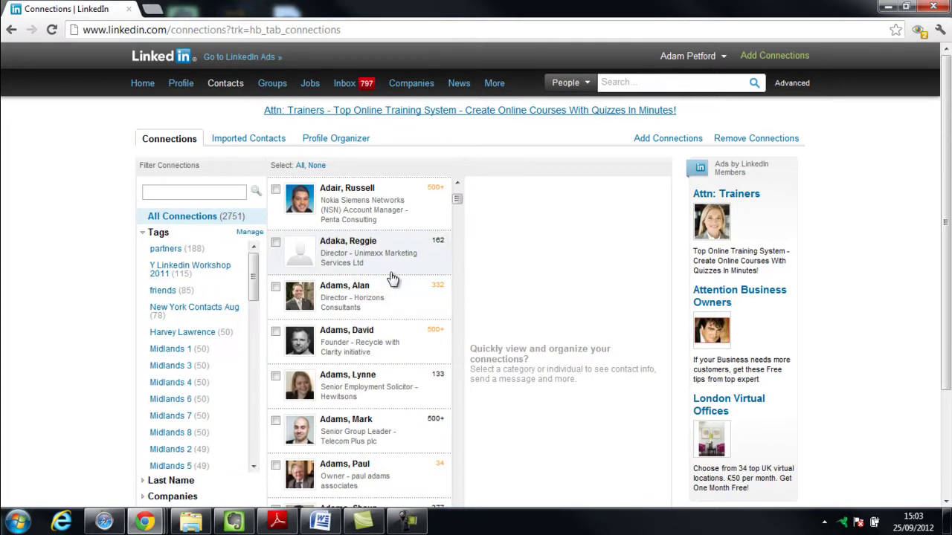
scroll(349, 281, "down", 4)
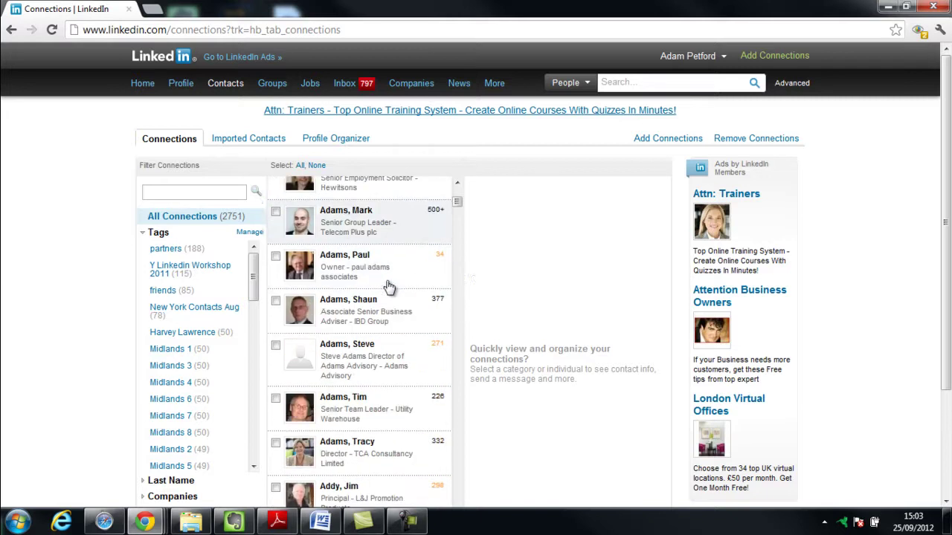
left_click(287, 279)
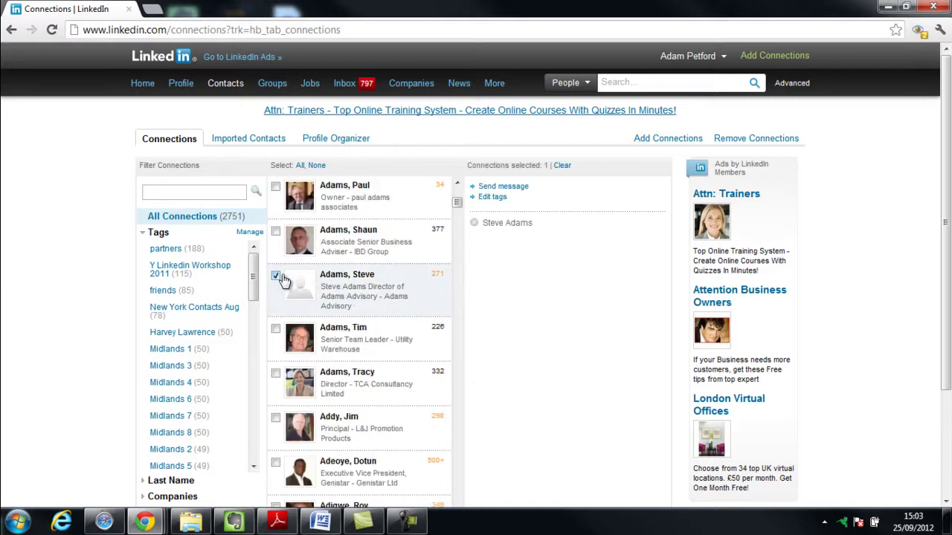
scroll(381, 317, "down", 3)
scroll(382, 317, "down", 10)
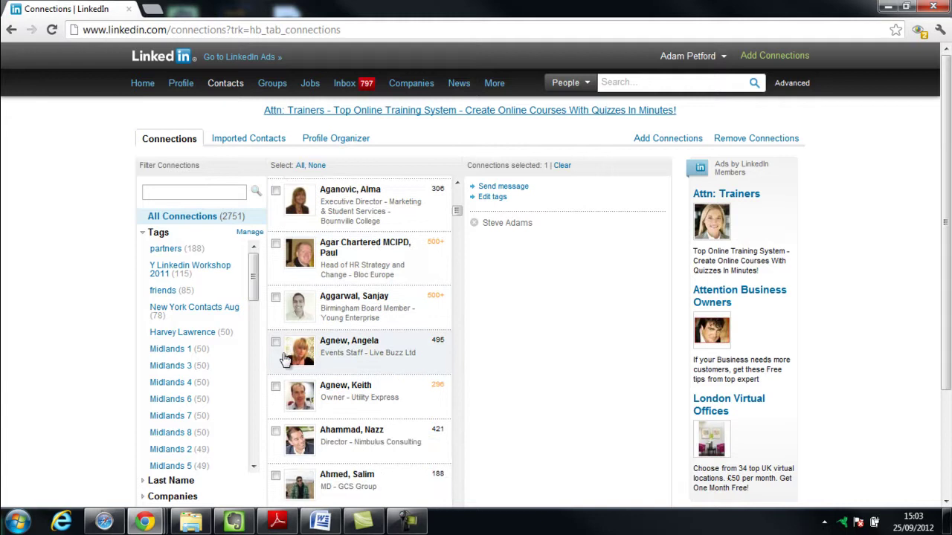
left_click(276, 342)
scroll(315, 379, "down", 9)
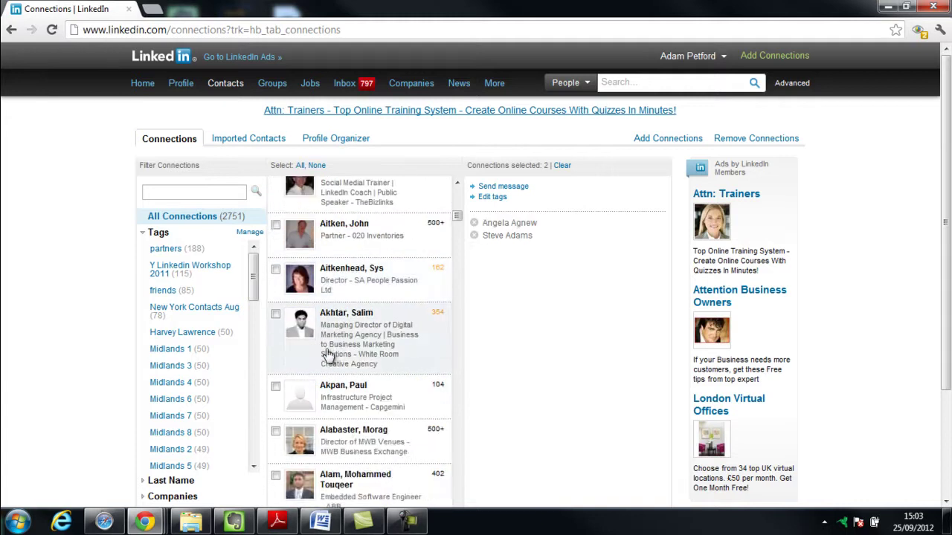
scroll(316, 376, "down", 4)
scroll(301, 356, "down", 5)
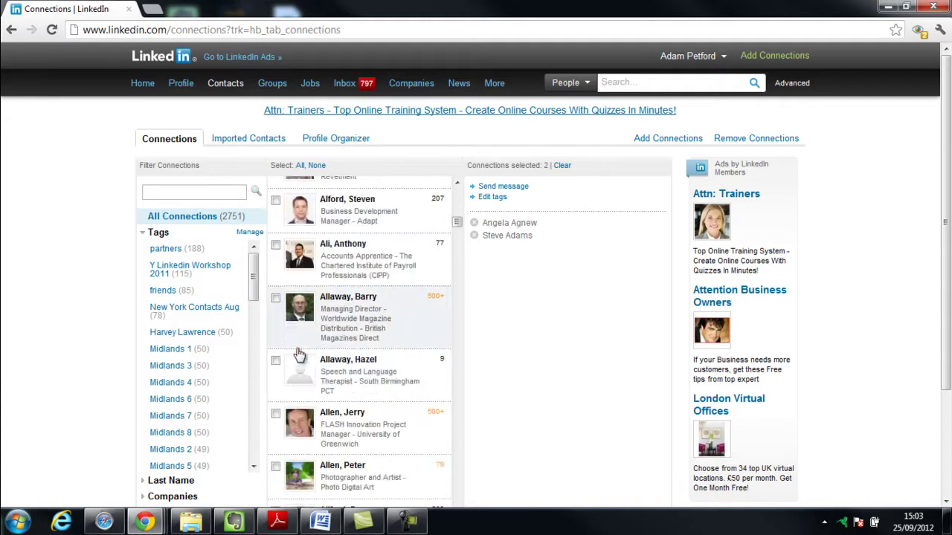
scroll(273, 414, "down", 3)
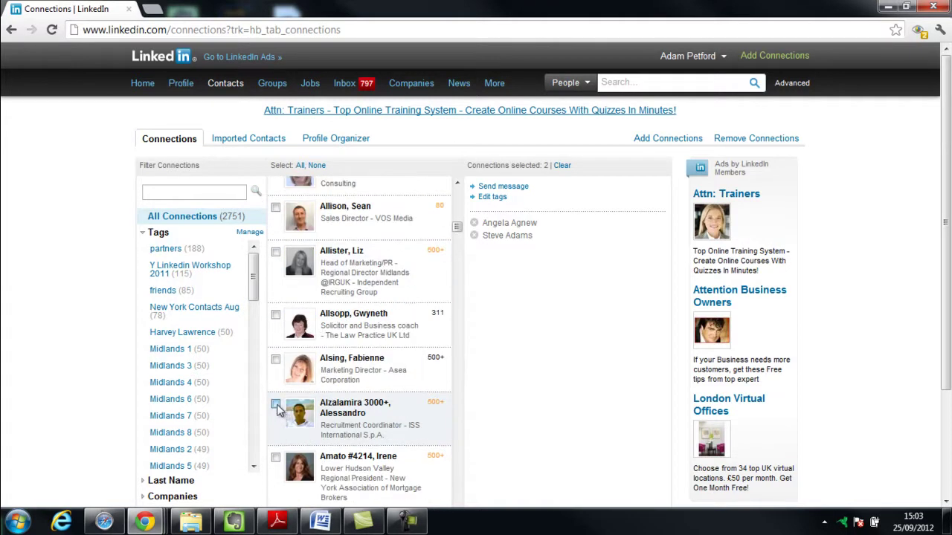
left_click(275, 404)
left_click(275, 460)
scroll(287, 365, "down", 4)
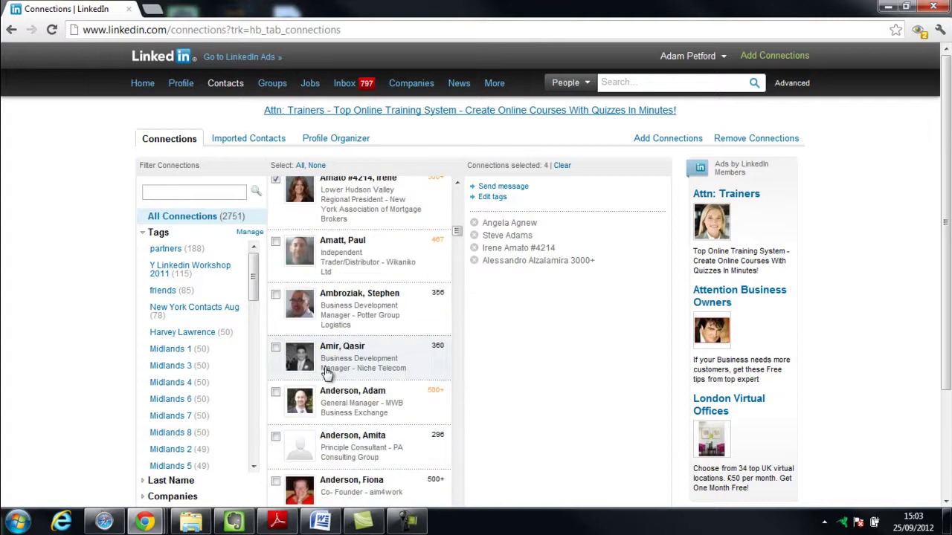
left_click(275, 437)
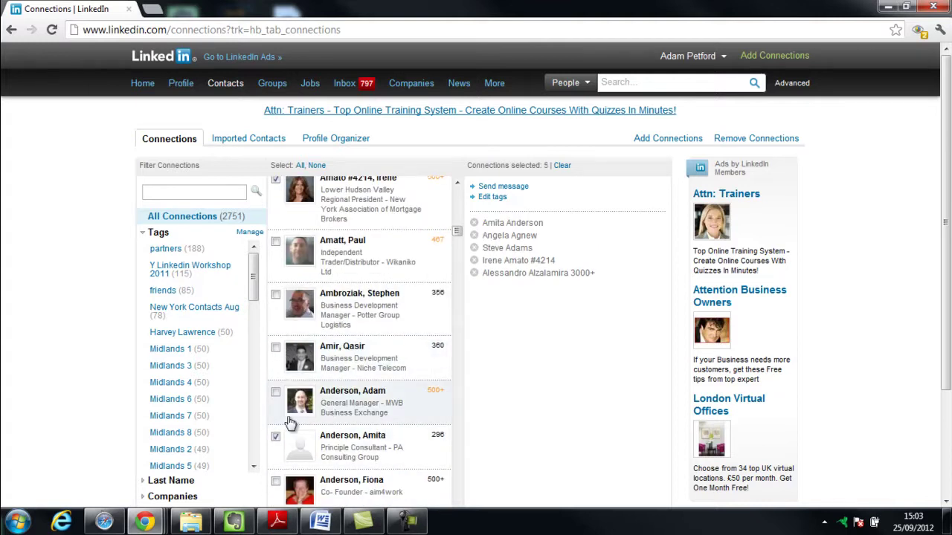
scroll(281, 364, "down", 3)
left_click(275, 363)
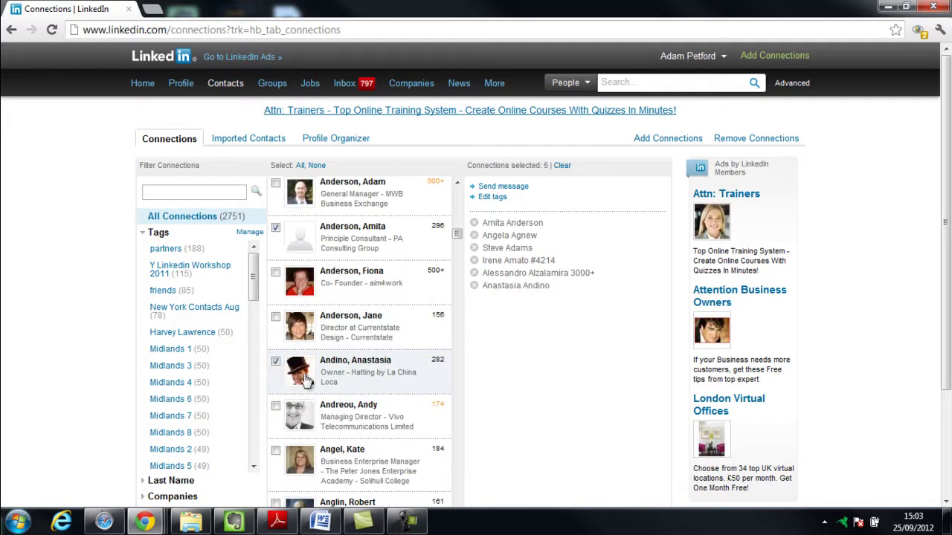
Step: Tick six more unfamiliar connections, unticking one that was picked by mistake
scroll(302, 379, "down", 3)
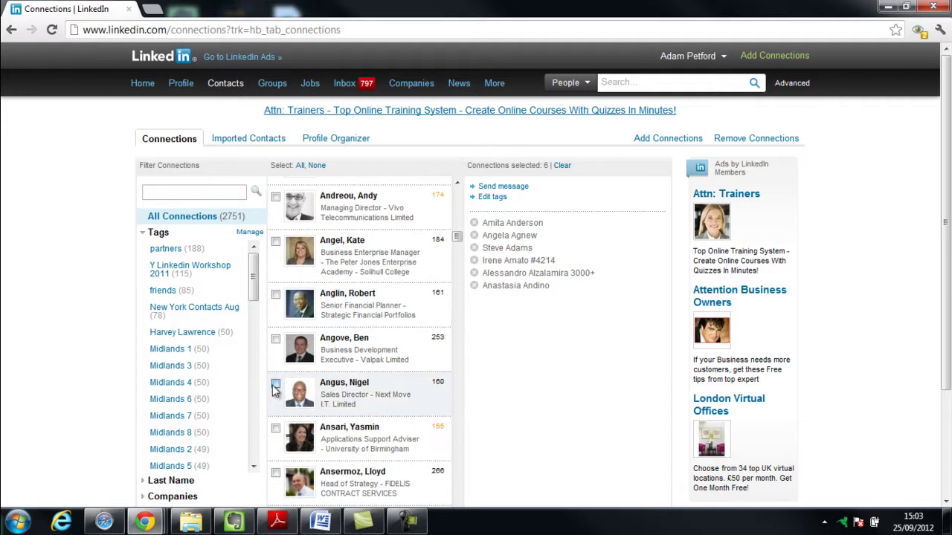
left_click(275, 384)
left_click(275, 341)
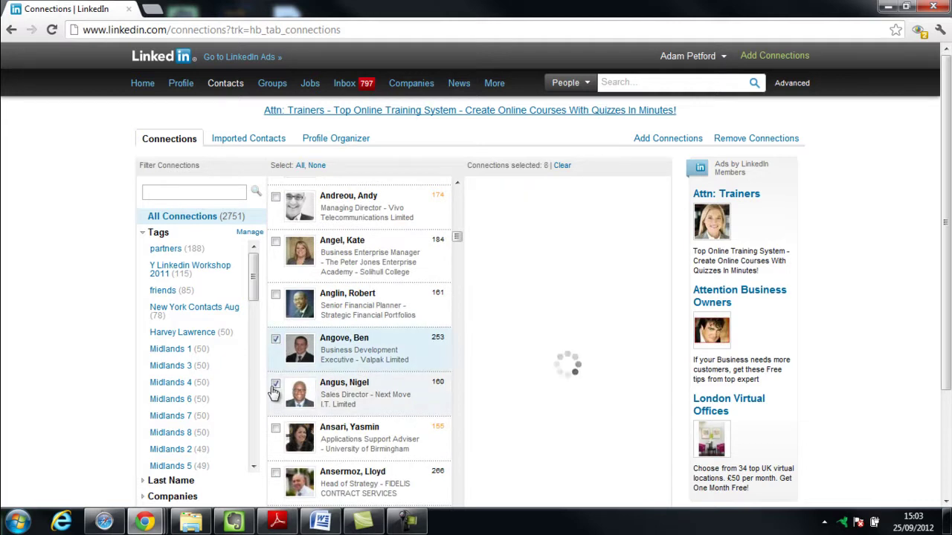
left_click(275, 429)
scroll(337, 427, "down", 4)
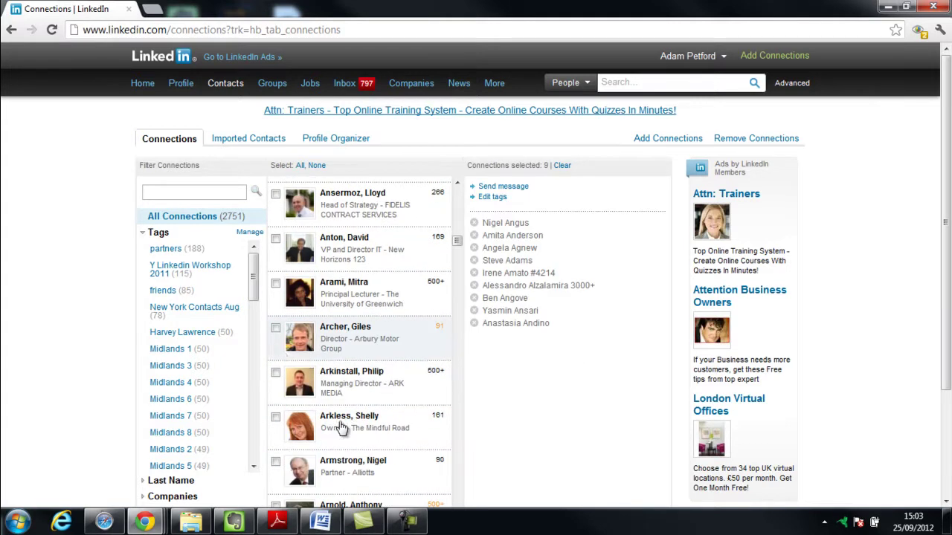
left_click(275, 329)
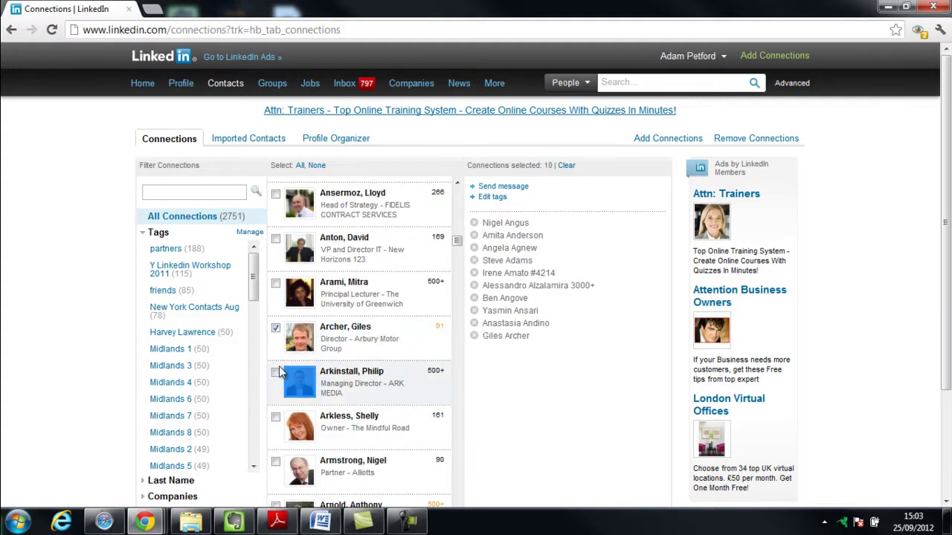
left_click(275, 328)
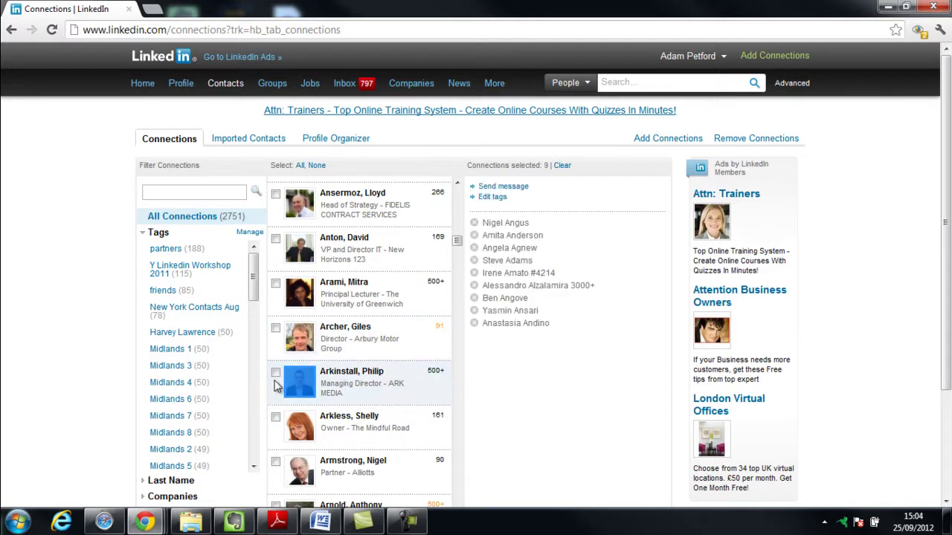
left_click(275, 374)
left_click(275, 464)
scroll(286, 402, "down", 5)
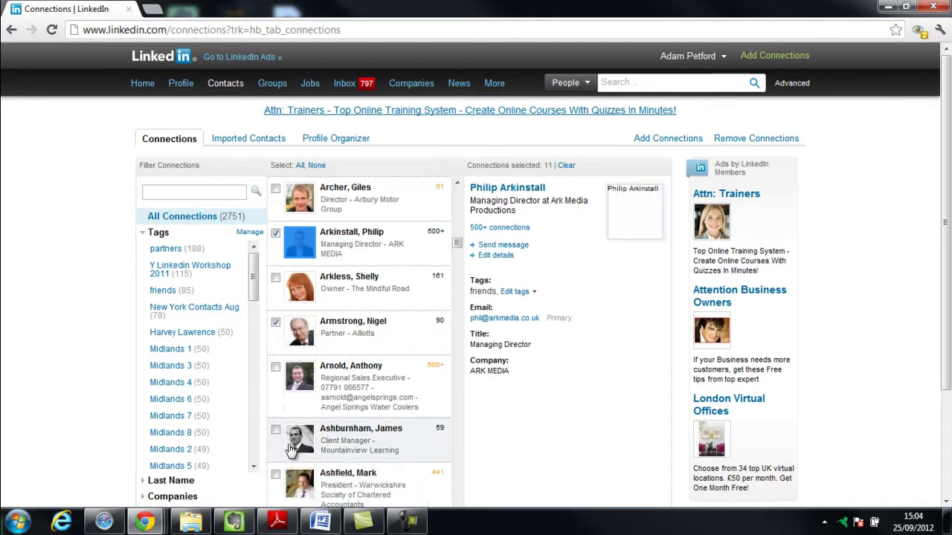
scroll(290, 388, "down", 2)
scroll(290, 389, "down", 8)
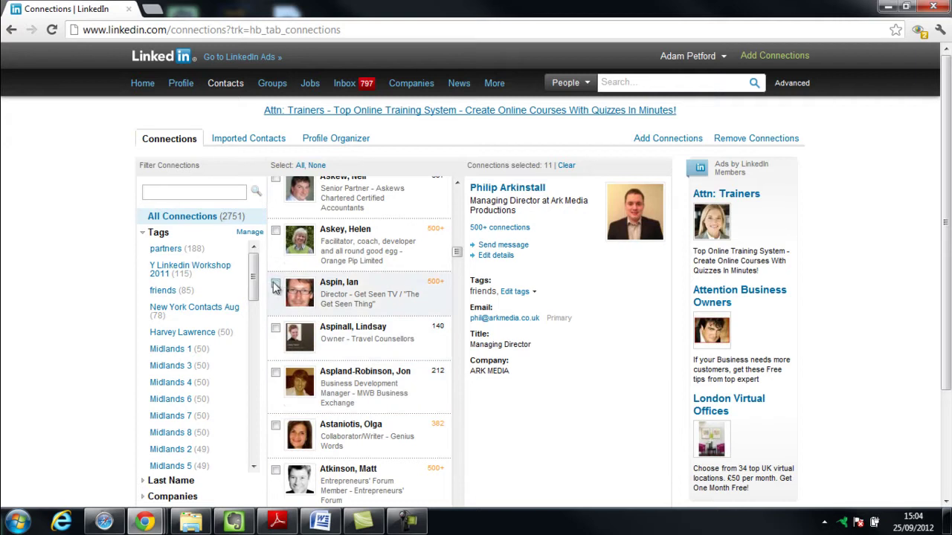
left_click(275, 284)
scroll(305, 409, "down", 10)
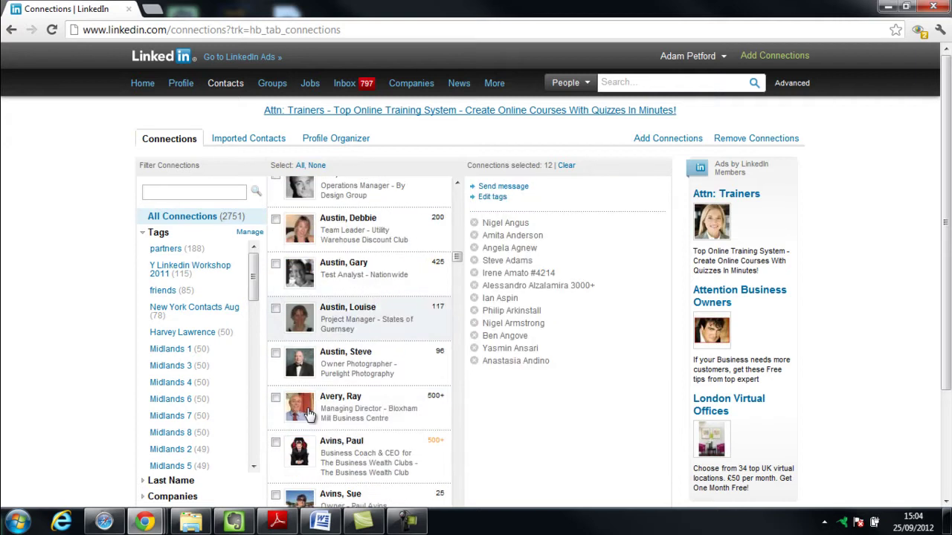
scroll(316, 370, "down", 4)
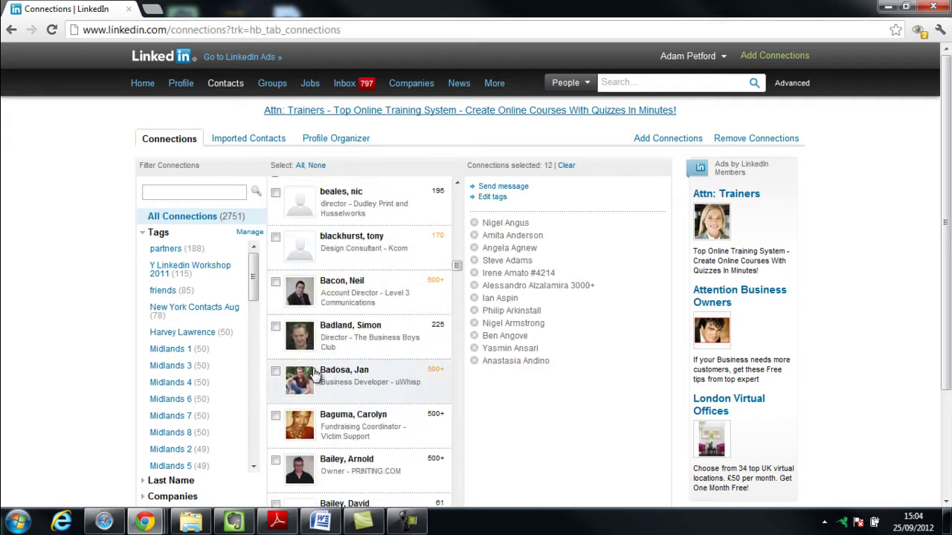
Step: Tick eight more connections, from the Dudley Print director to the ASAP Fire Systems sales manager
left_click(275, 194)
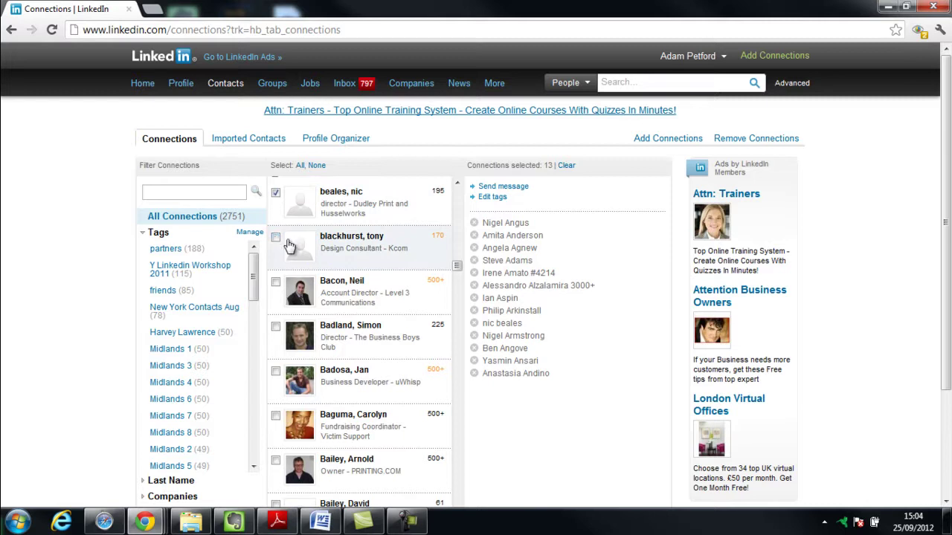
left_click(275, 238)
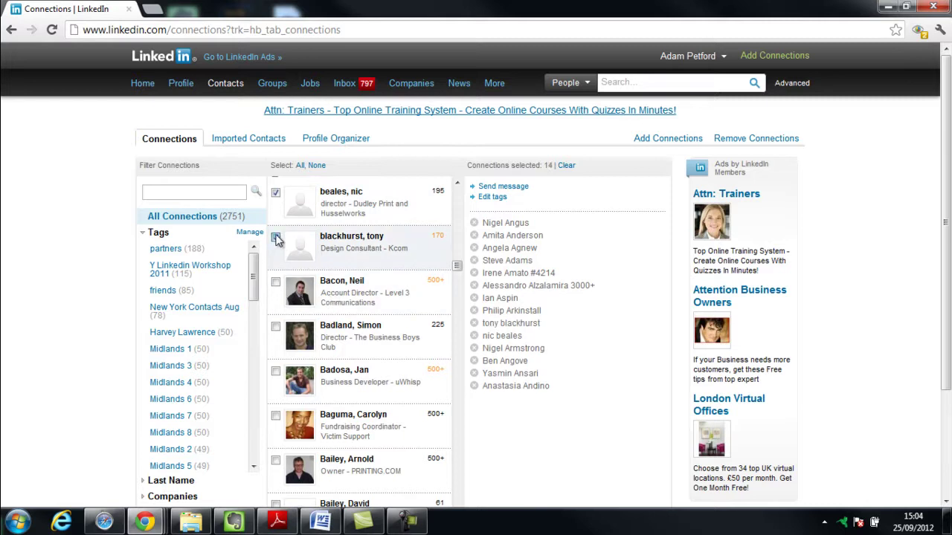
left_click(275, 238)
left_click(276, 372)
scroll(276, 374, "down", 1)
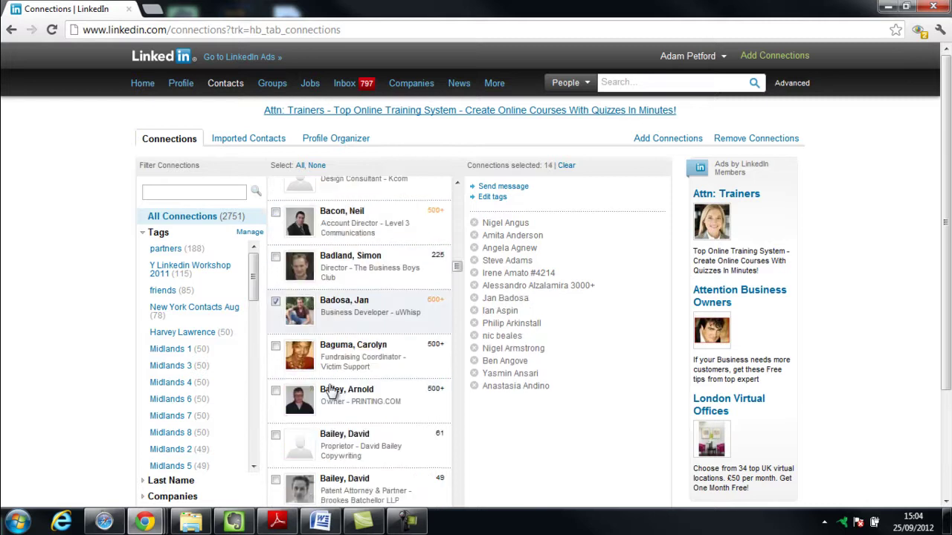
left_click(275, 346)
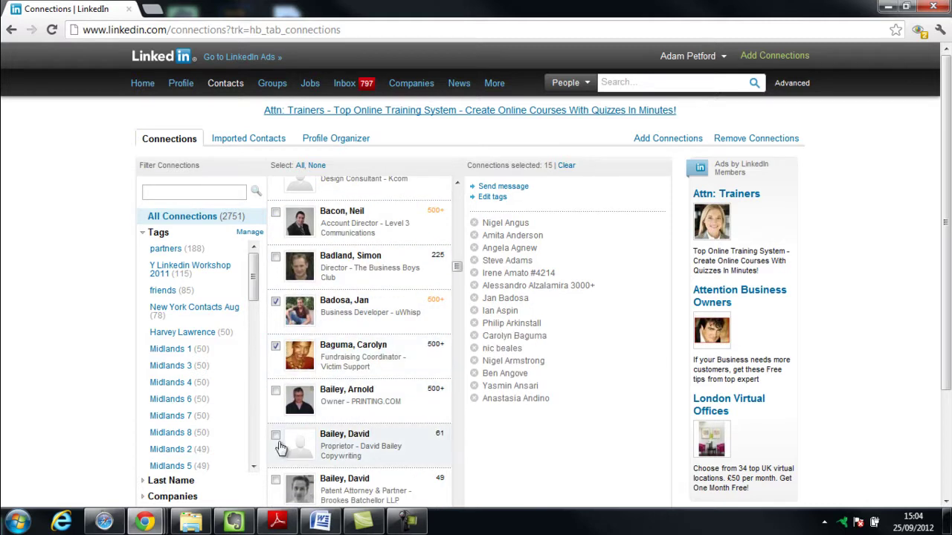
left_click(277, 440)
scroll(331, 381, "down", 5)
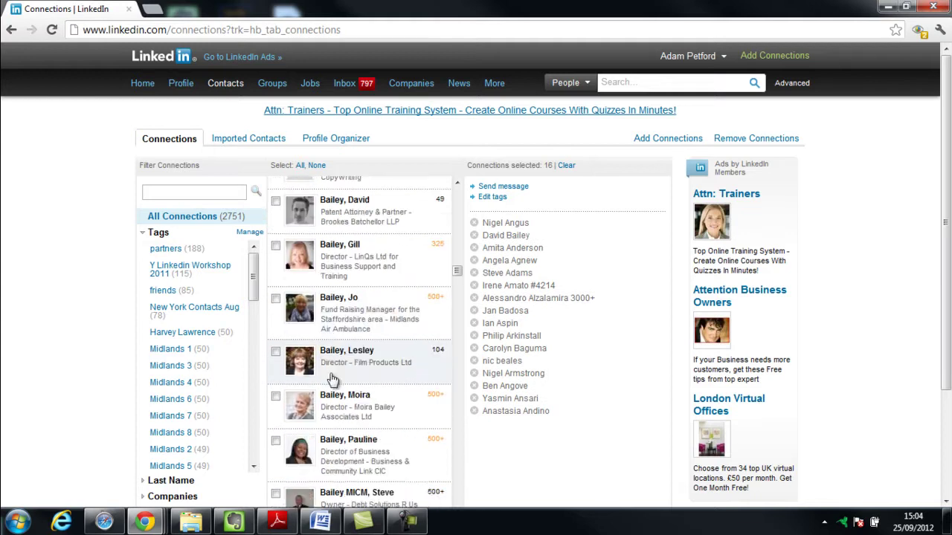
scroll(357, 367, "down", 1)
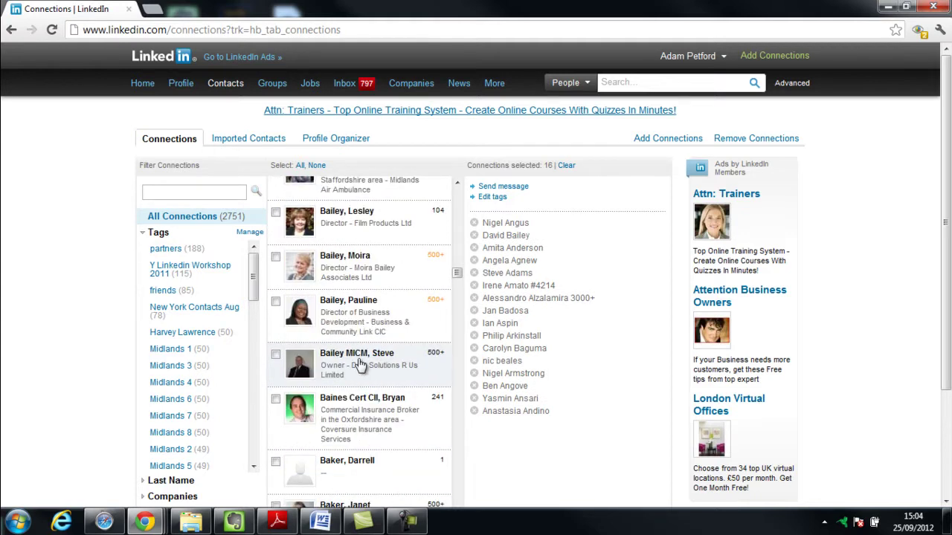
scroll(312, 387, "down", 2)
scroll(286, 371, "down", 1)
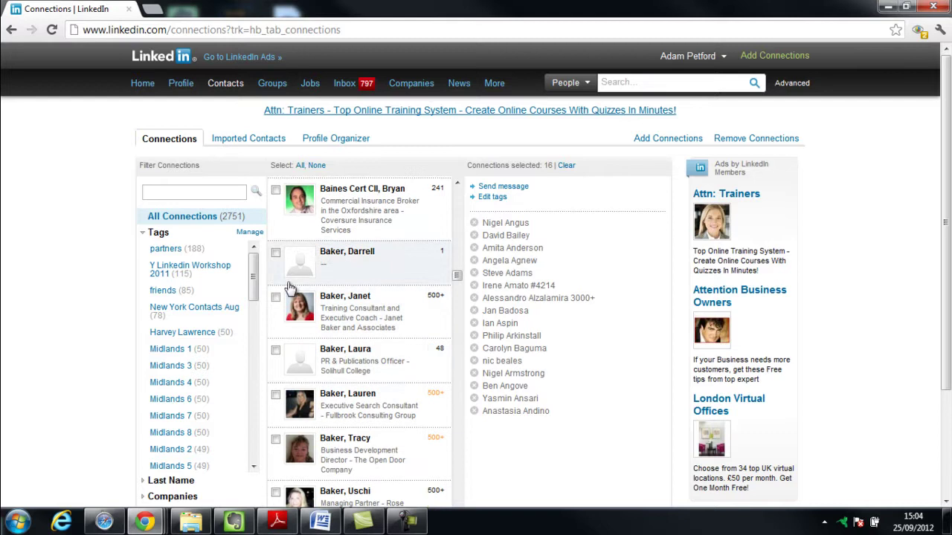
left_click(275, 349)
scroll(339, 353, "down", 2)
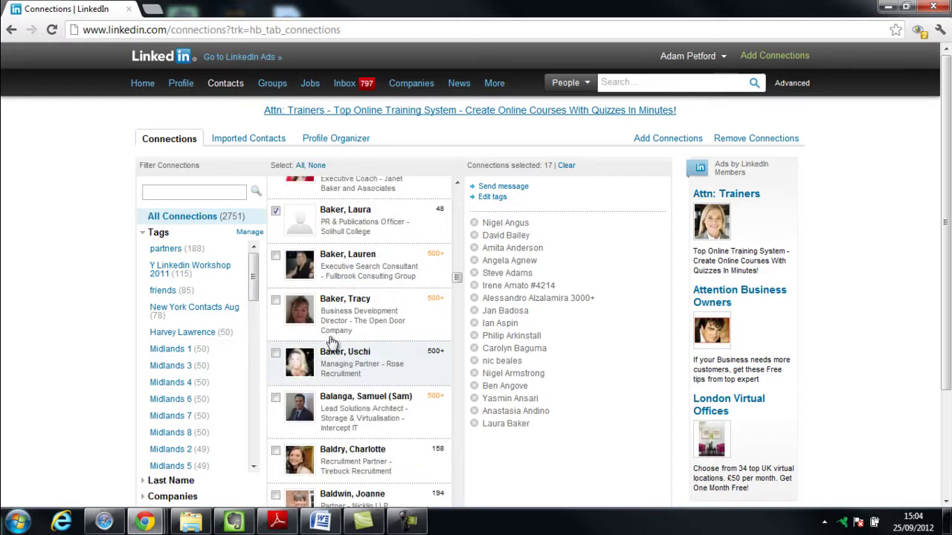
scroll(342, 350, "down", 2)
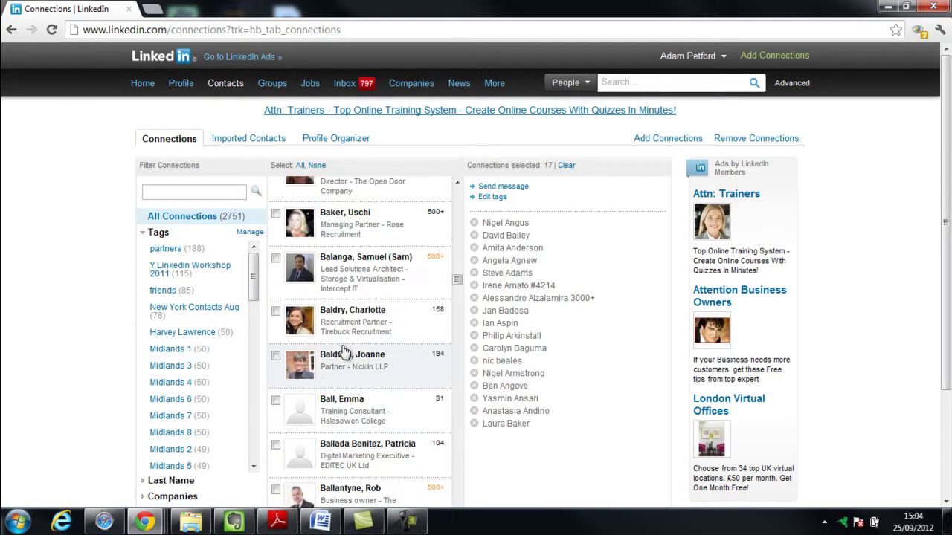
scroll(343, 351, "down", 1)
left_click(275, 331)
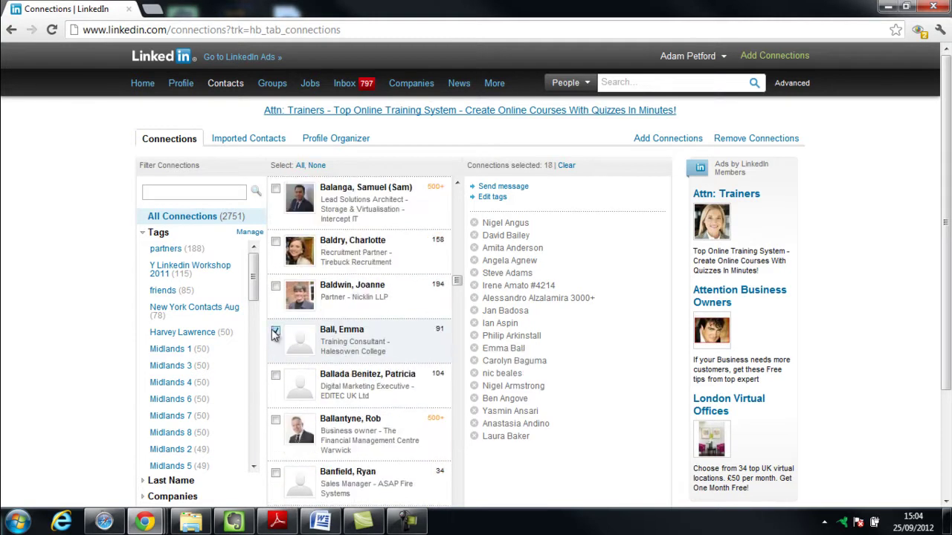
left_click(275, 377)
scroll(305, 379, "down", 3)
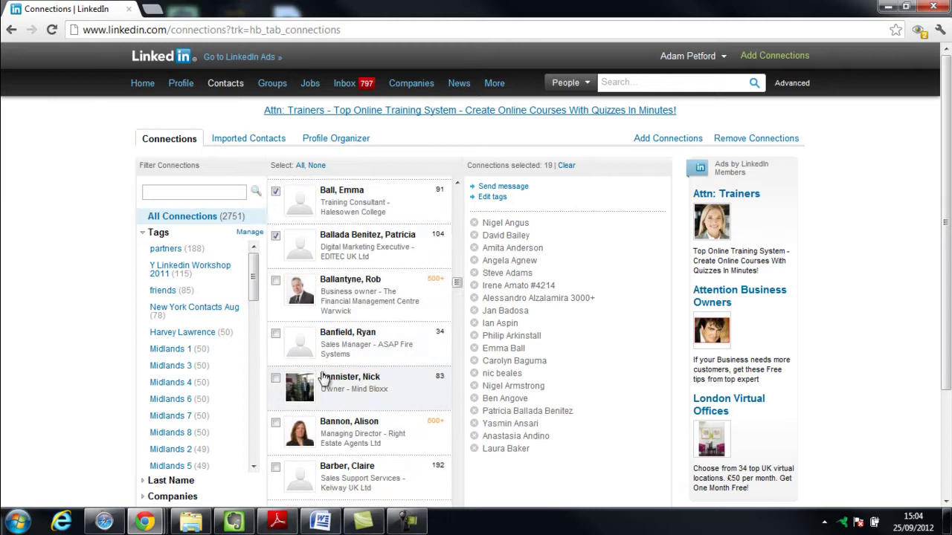
left_click(275, 333)
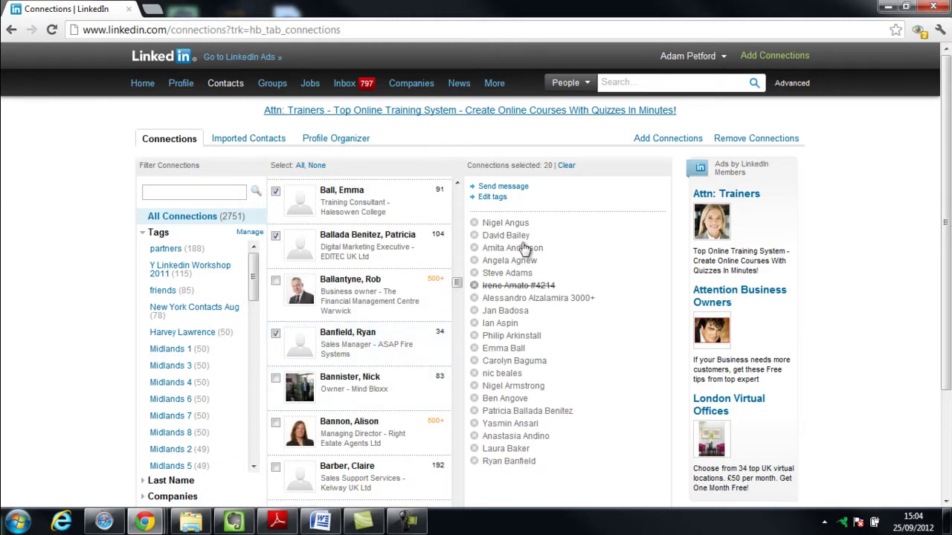
Step: Apply the 'who are you' tag to all 20 selected connections and save it
left_click(494, 198)
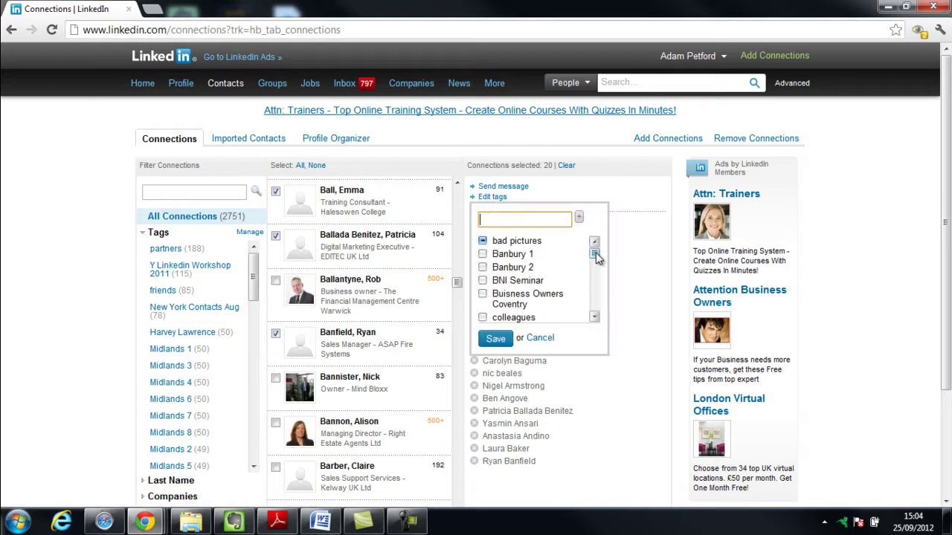
left_click_drag(595, 249, 560, 293)
scroll(560, 300, "down", 3)
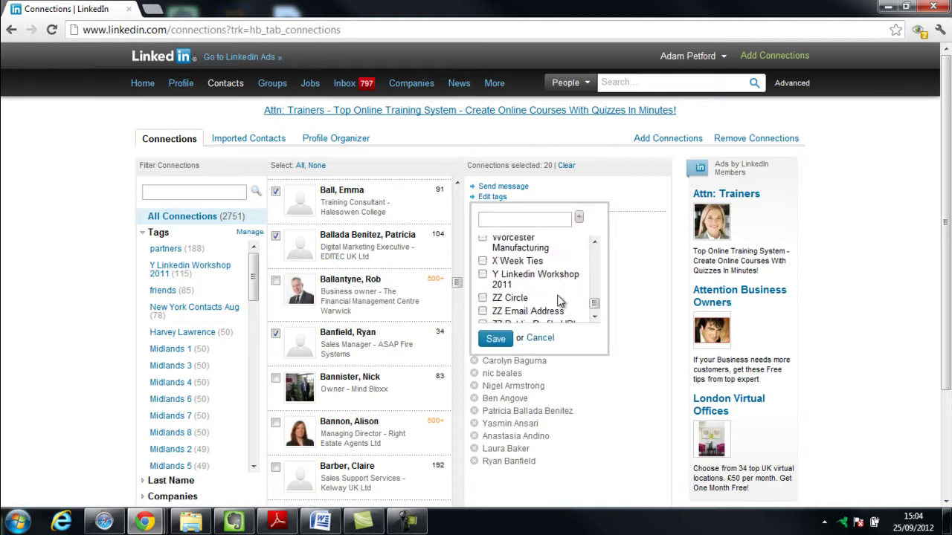
scroll(560, 299, "up", 4)
scroll(560, 301, "down", 3)
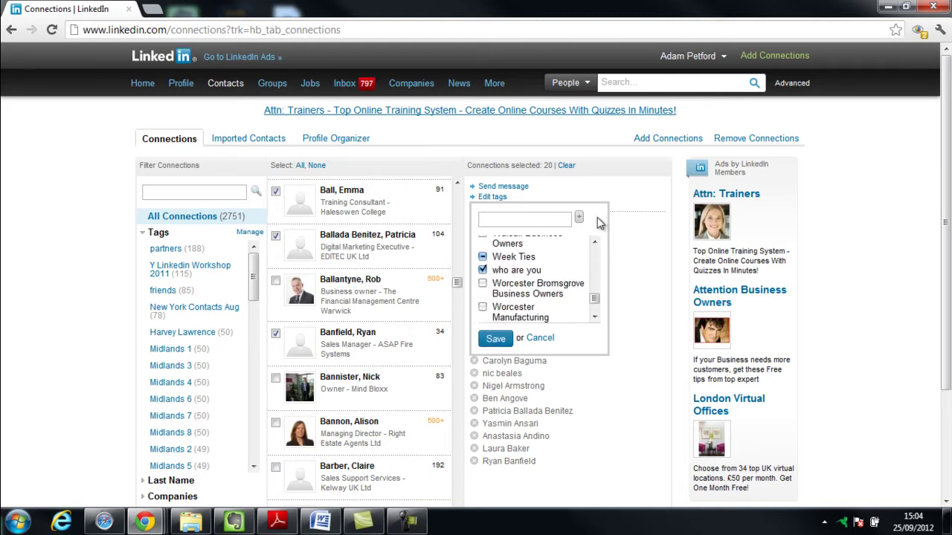
left_click(495, 340)
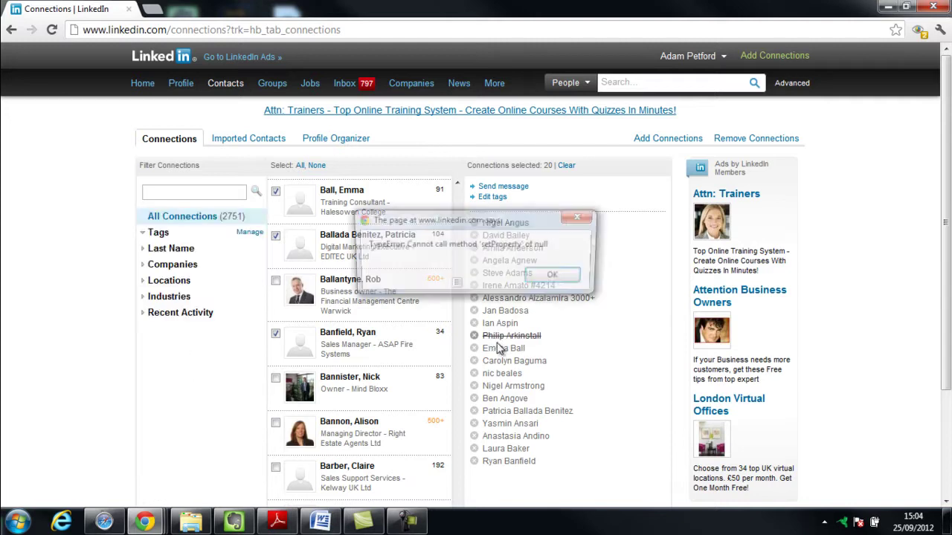
Step: Dismiss the error, filter connections by the 'who are you' tag, and select all 20
left_click(557, 276)
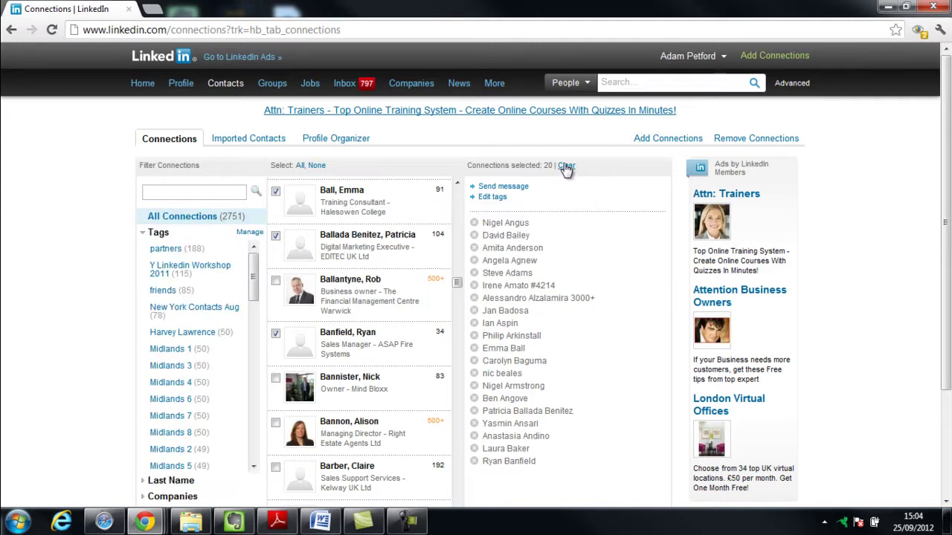
left_click(566, 165)
scroll(251, 289, "down", 1)
left_click_drag(251, 289, 263, 350)
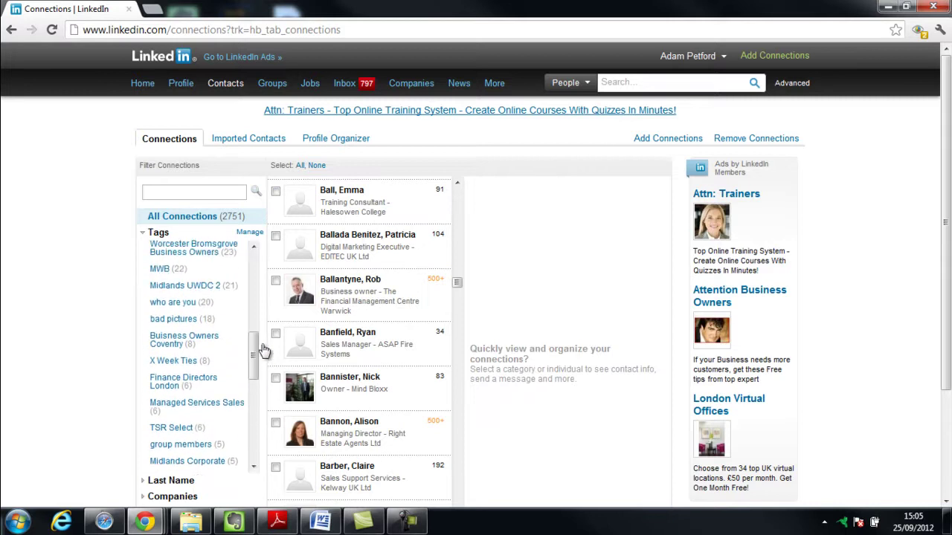
left_click(179, 301)
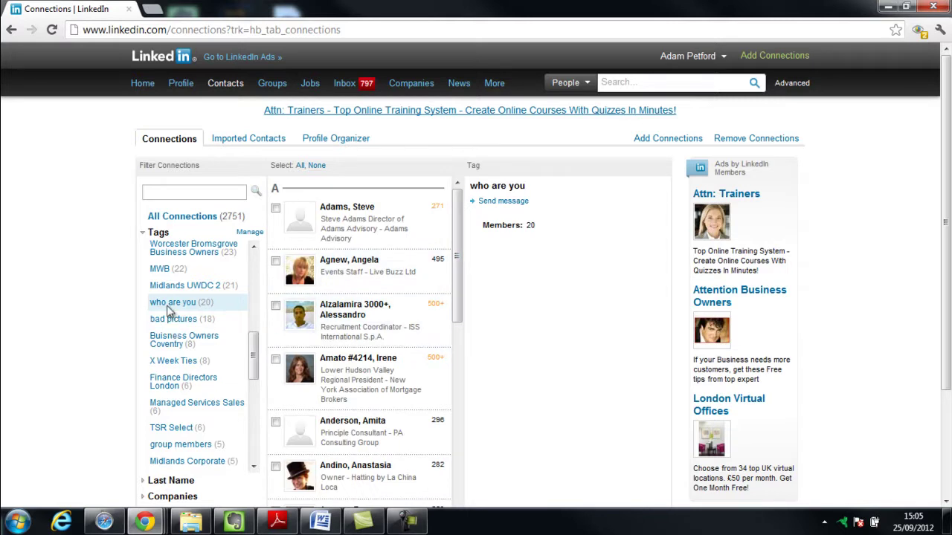
left_click_drag(453, 220, 489, 217)
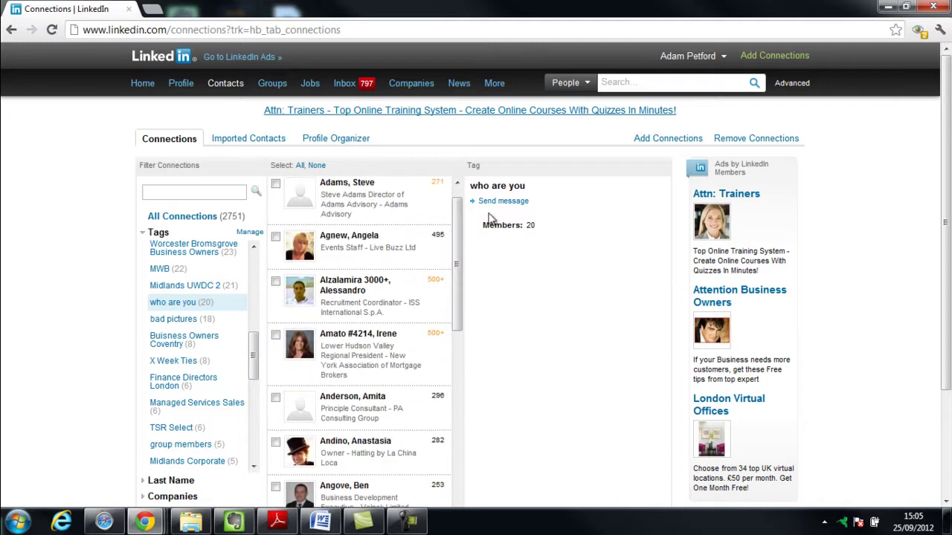
left_click(303, 166)
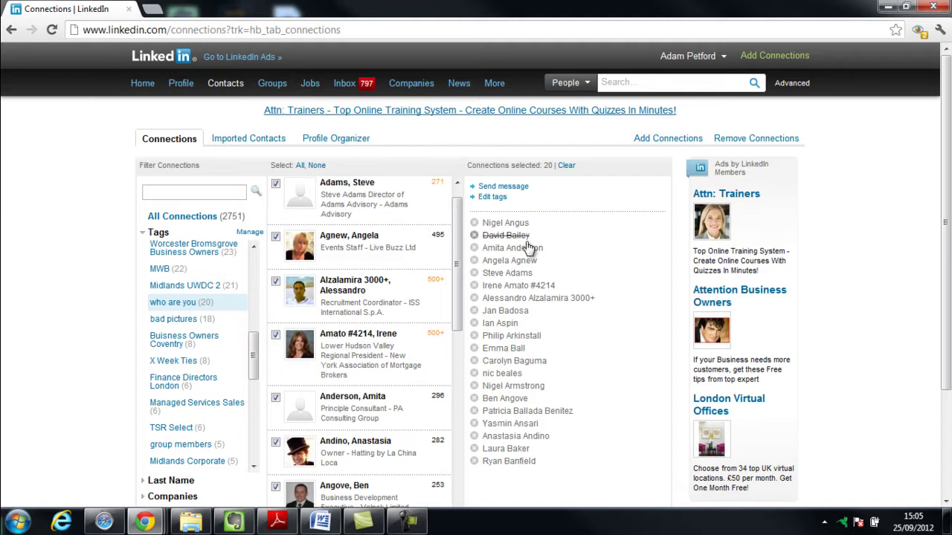
Step: Start a new message addressed to all 20 selected connections
left_click(505, 187)
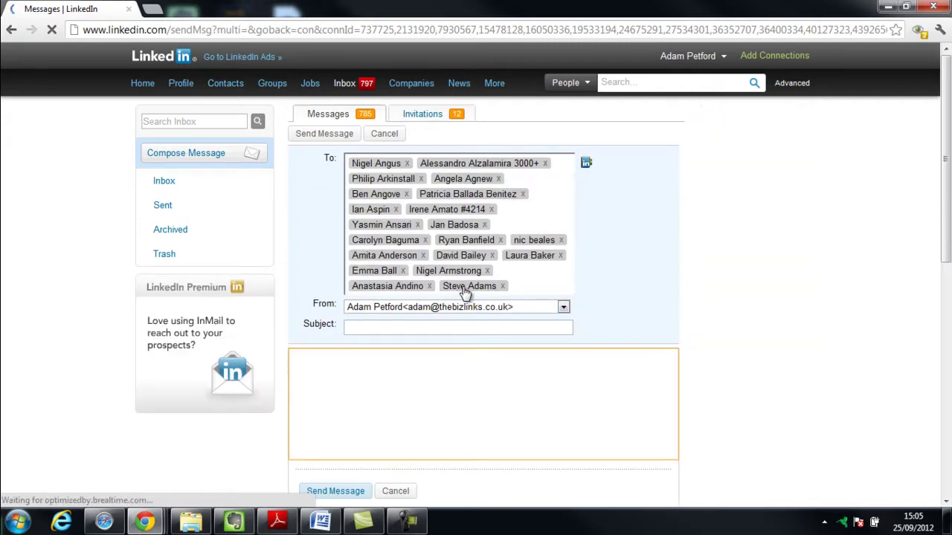
scroll(560, 375, "down", 3)
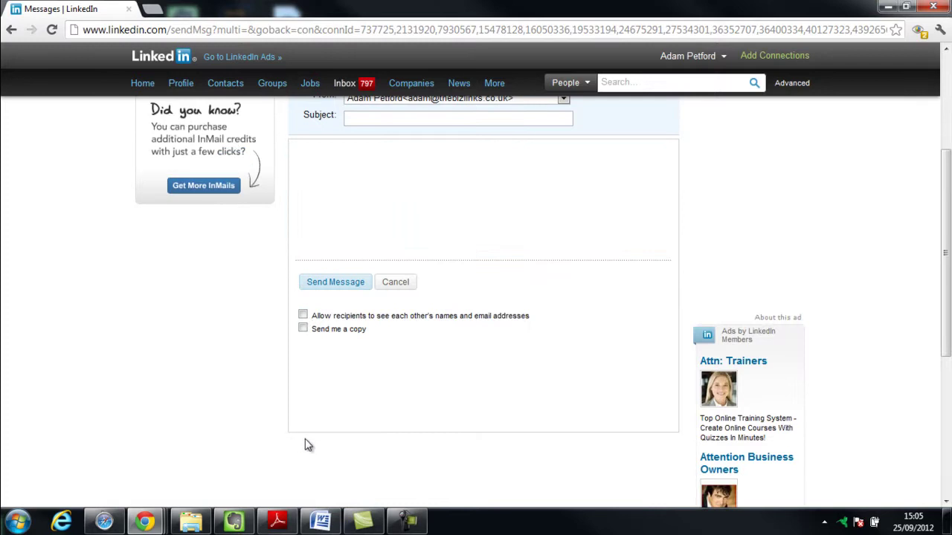
scroll(346, 383, "up", 1)
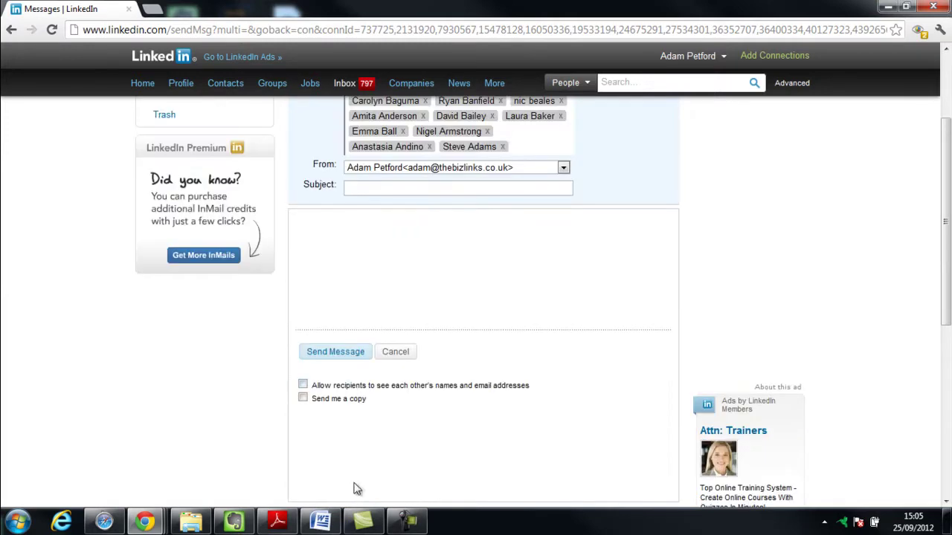
Step: Copy the reconnect message text from the Evernote note, then minimise Evernote
key("alt+Tab")
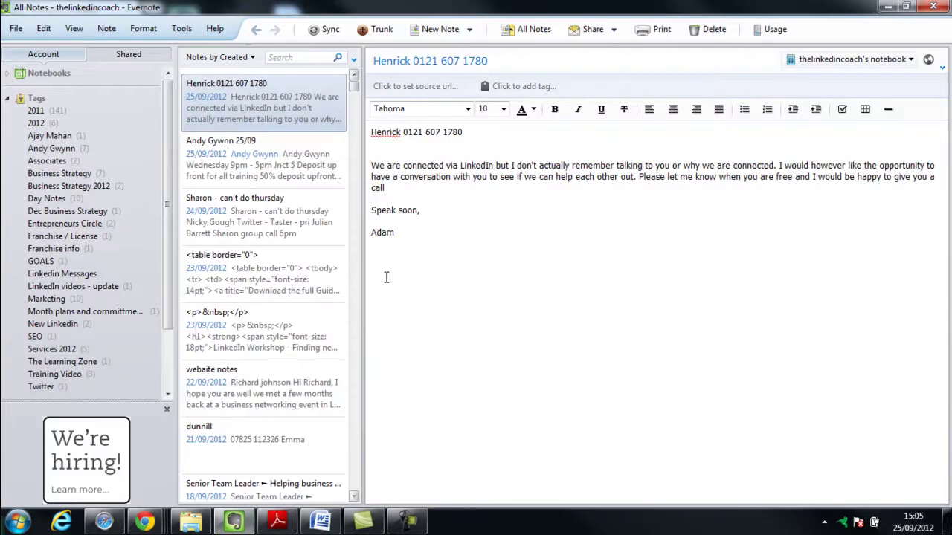
left_click_drag(400, 257, 353, 164)
right_click(428, 200)
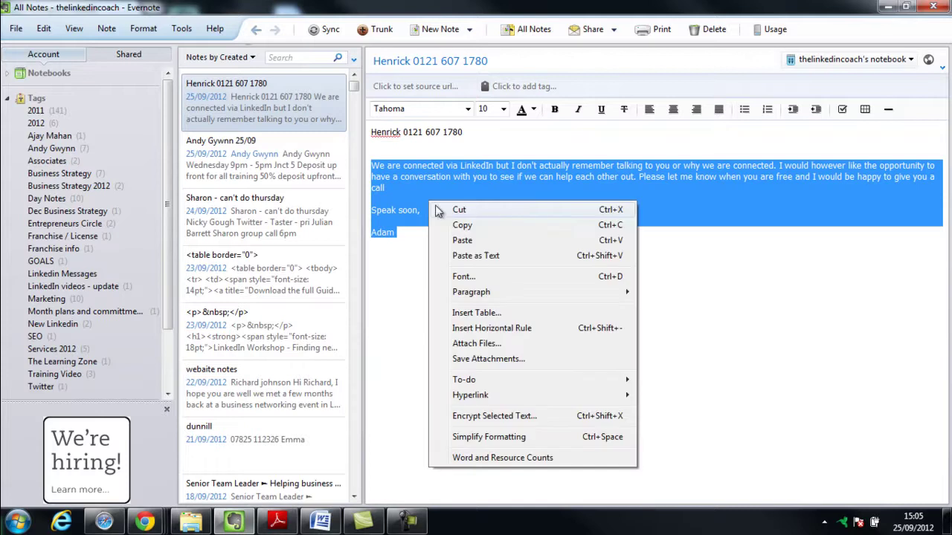
left_click(438, 221)
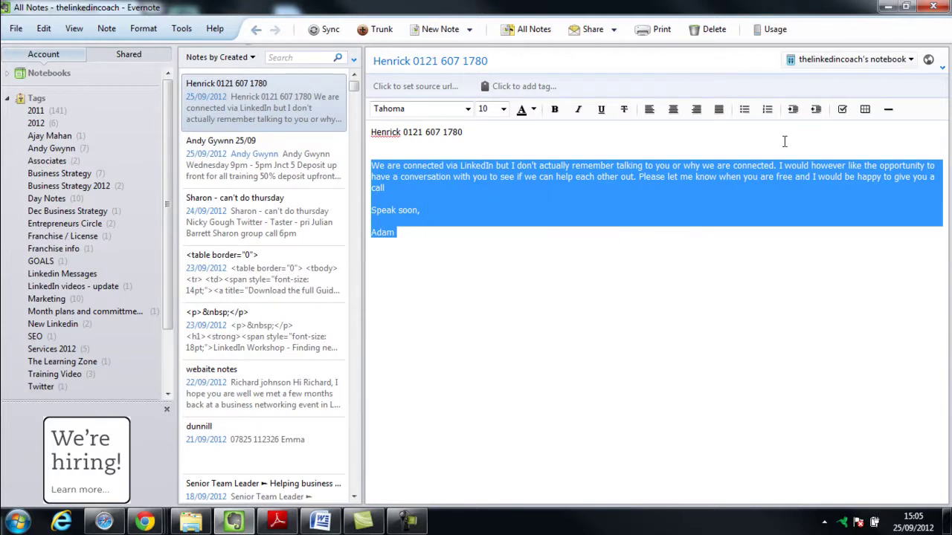
left_click(888, 7)
Step: Paste the reconnect text as the body, add subject 'who are you?', and send it
left_click(419, 255)
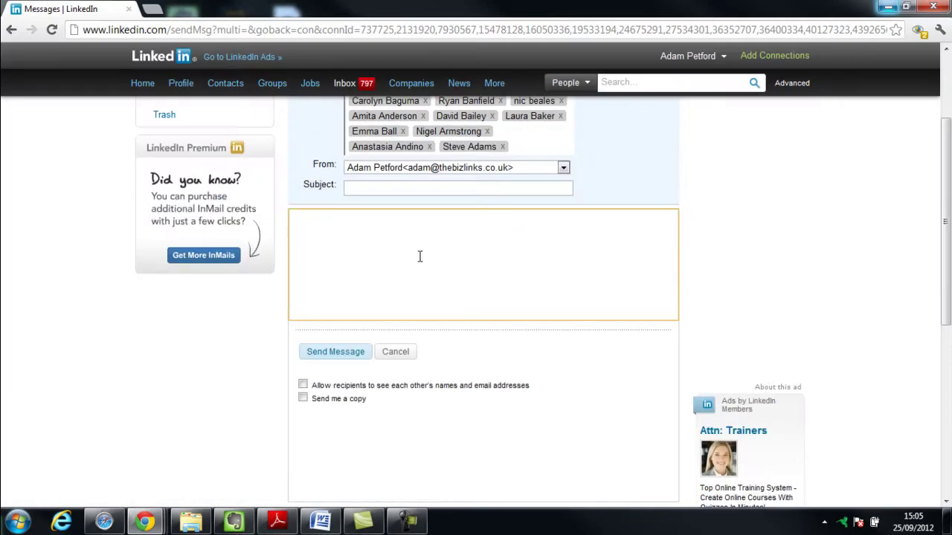
key("ctrl+v")
left_click(386, 192)
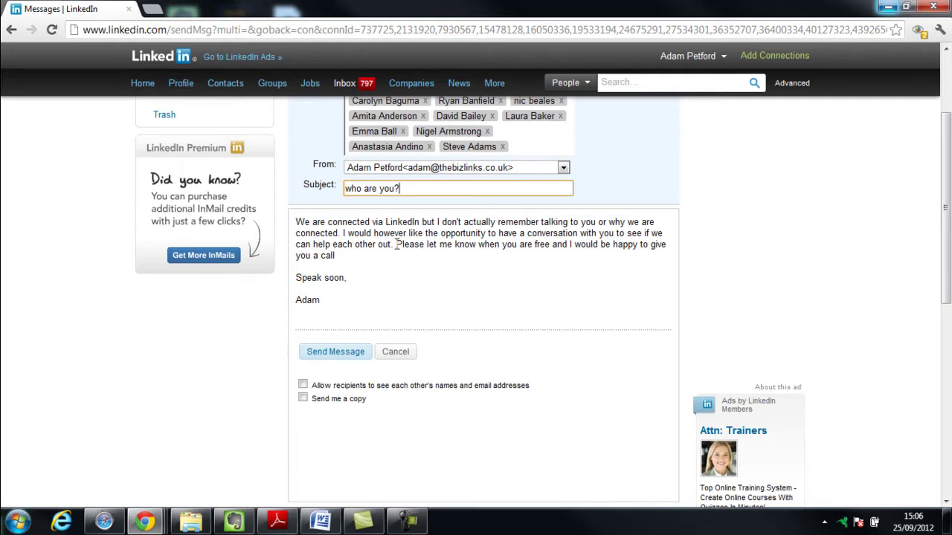
left_click(343, 354)
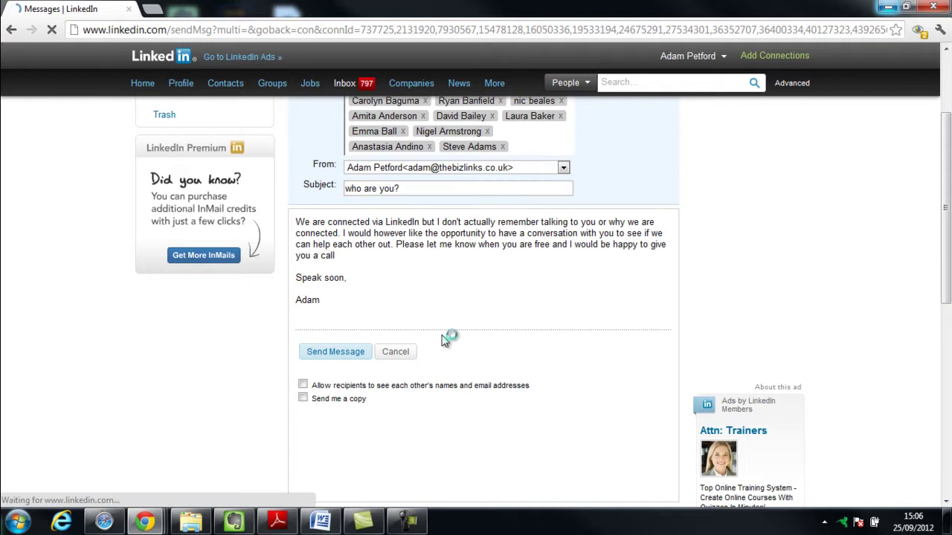